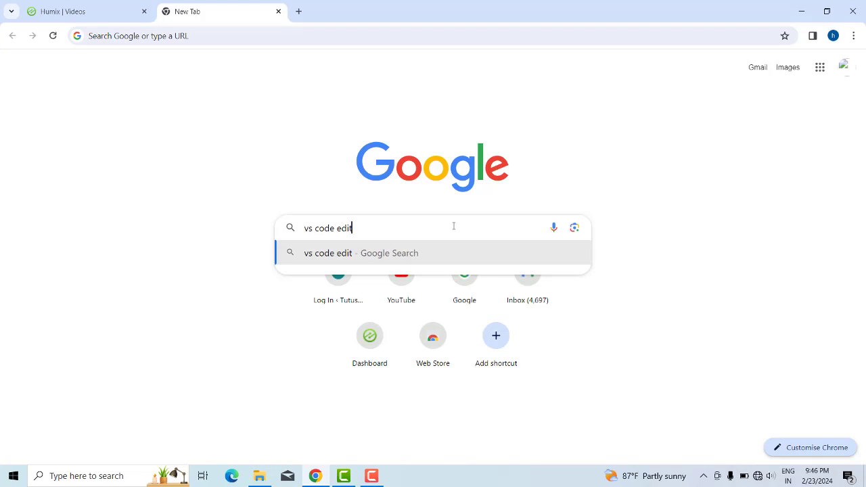
Search Google for "vs code editor", connecting to the SLT-4G-749162 Wi-Fi network and reloading the search page.
{"action": "key", "text": "Return"}
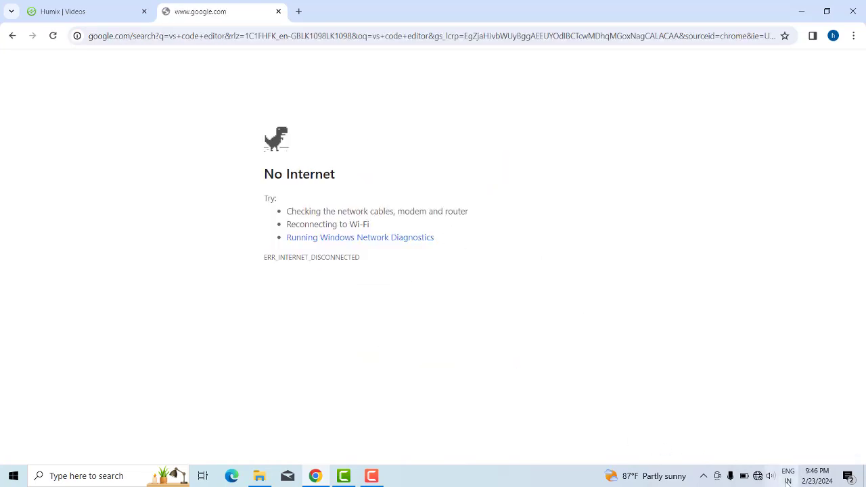
{"action": "left_click", "coordinate": [758, 476]}
{"action": "left_click", "coordinate": [754, 166]}
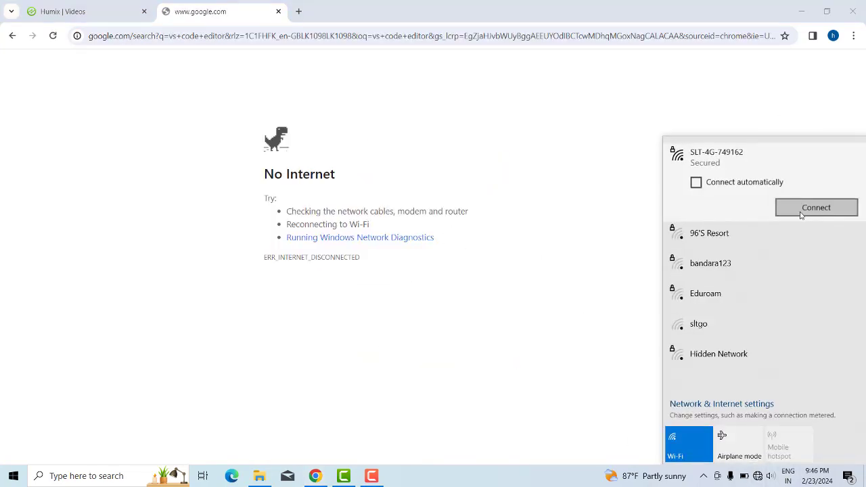
{"action": "left_click", "coordinate": [817, 207]}
{"action": "left_click", "coordinate": [477, 152]}
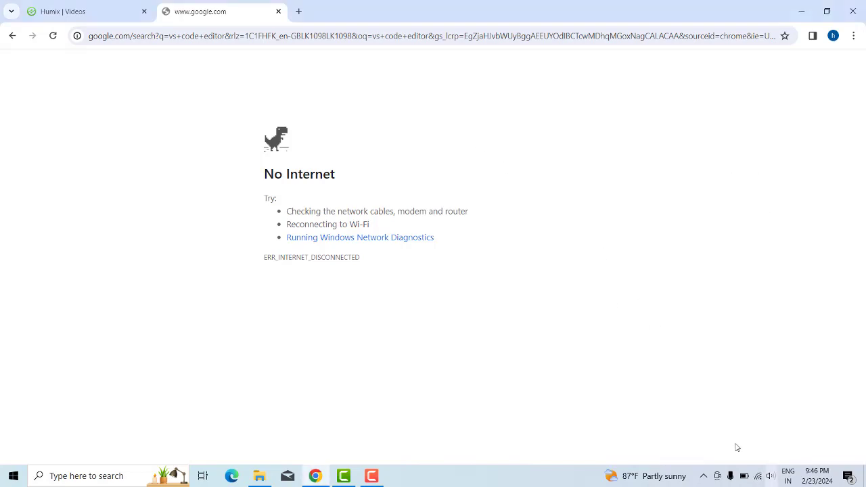
{"action": "left_click", "coordinate": [295, 37]}
{"action": "key", "text": "Return"}
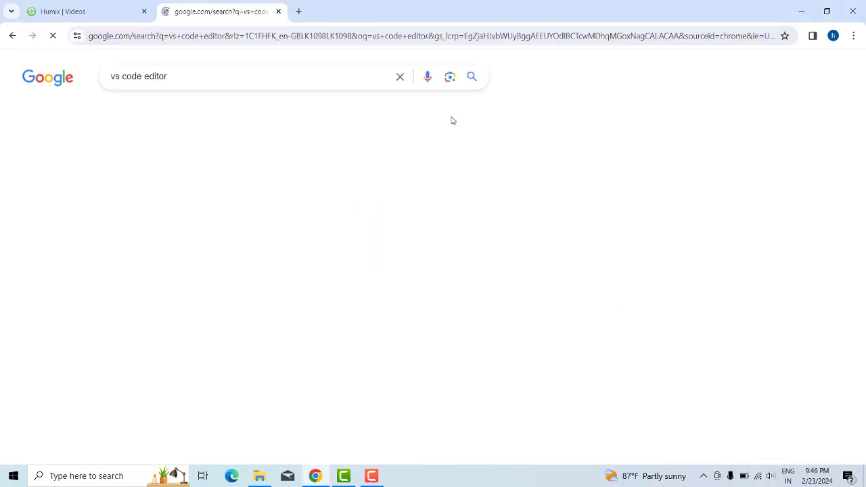
Open the official Visual Studio Code site from the search results and download the stable build for Windows.
{"action": "left_click", "coordinate": [197, 193]}
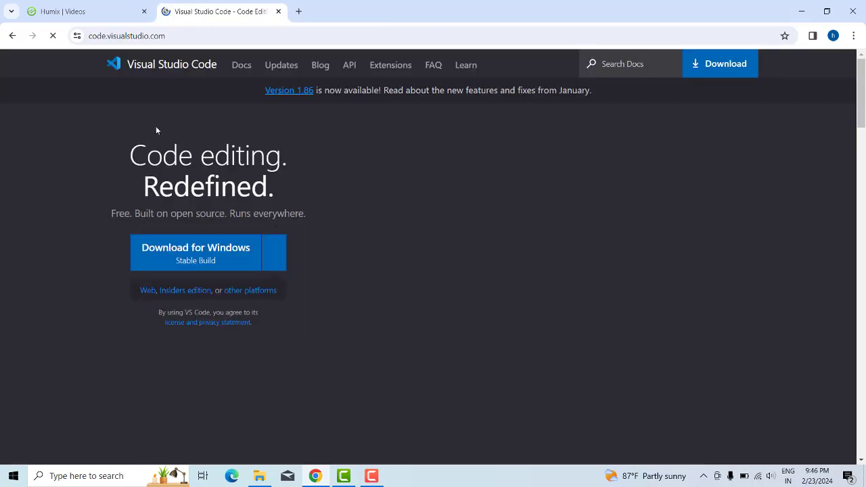
{"action": "scroll", "coordinate": [332, 337], "scroll_direction": "down", "scroll_amount": 4}
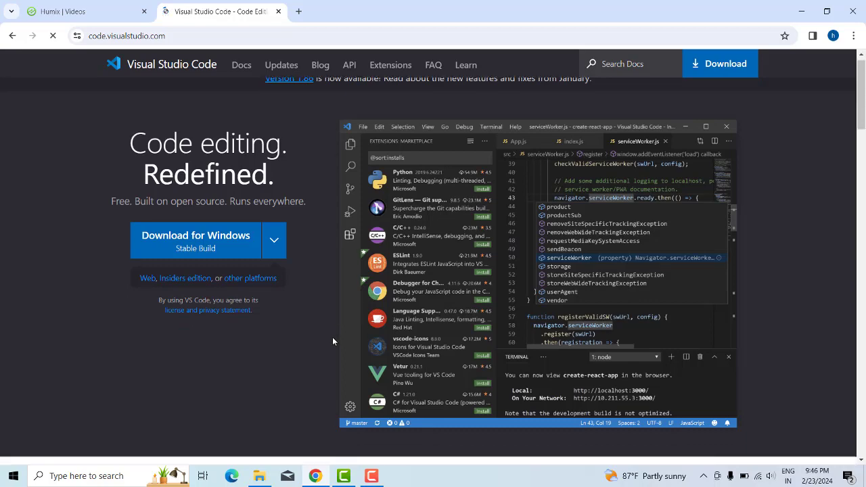
{"action": "scroll", "coordinate": [308, 336], "scroll_direction": "up", "scroll_amount": 3}
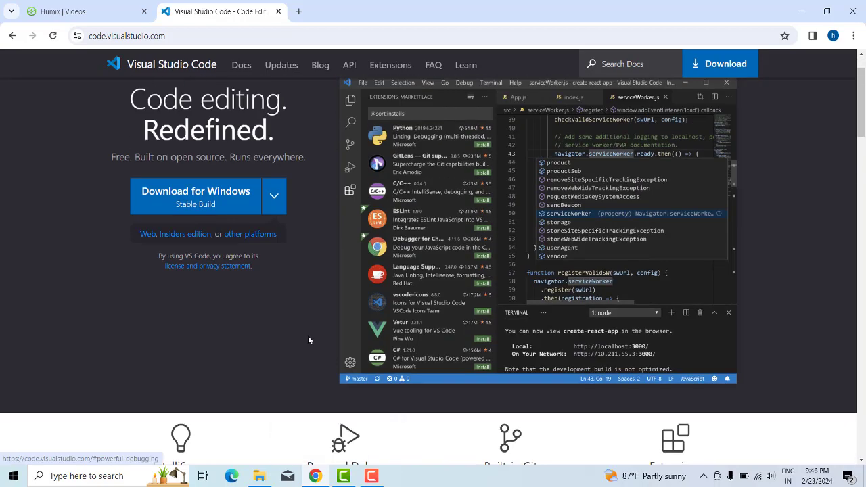
{"action": "left_click", "coordinate": [230, 197]}
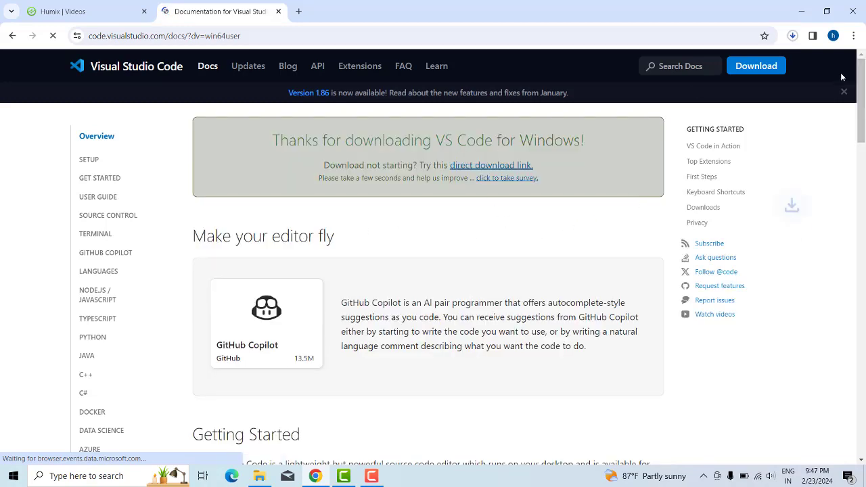
Show the downloaded VSCodeUserSetup-x64-1.86.2 file in its folder and launch the installer.
{"action": "left_click", "coordinate": [793, 35]}
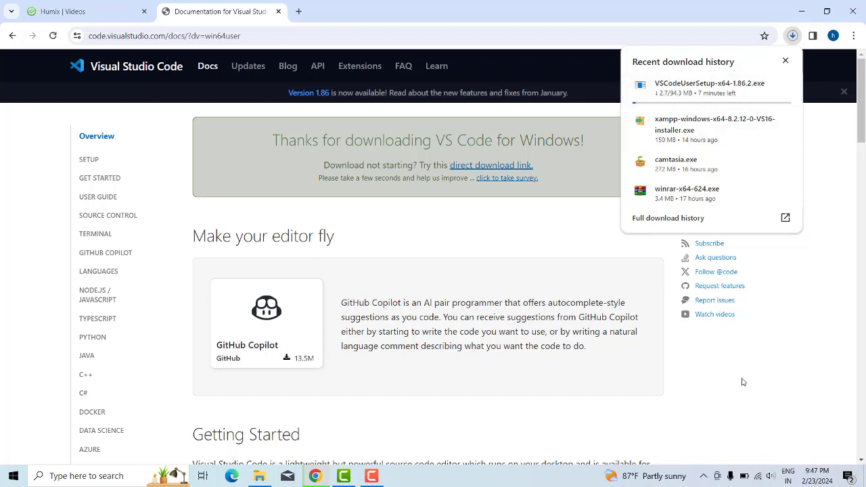
{"action": "left_click", "coordinate": [370, 476]}
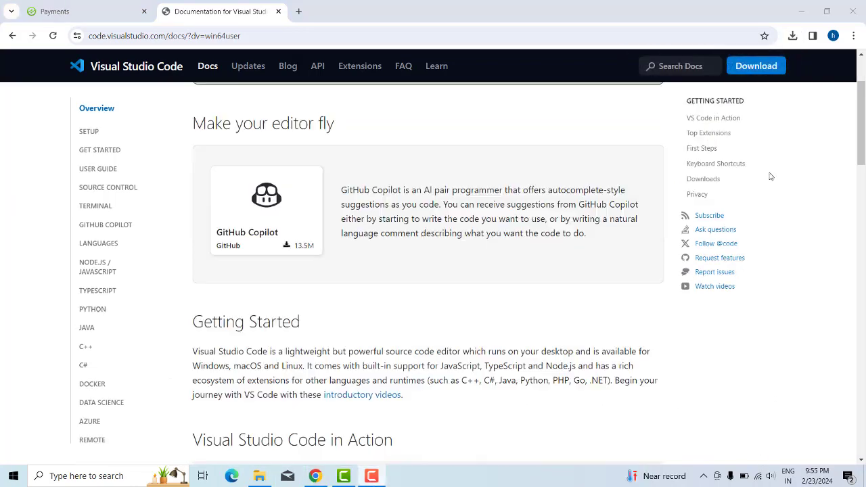
{"action": "left_click", "coordinate": [792, 35]}
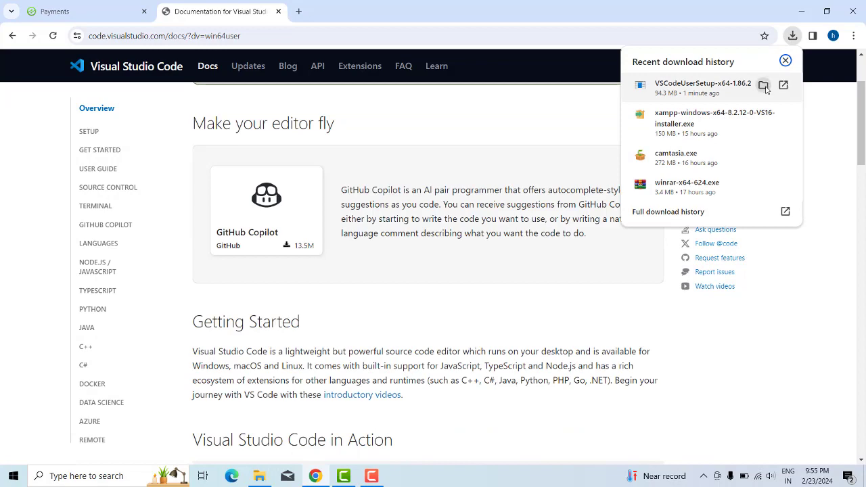
{"action": "left_click", "coordinate": [765, 88]}
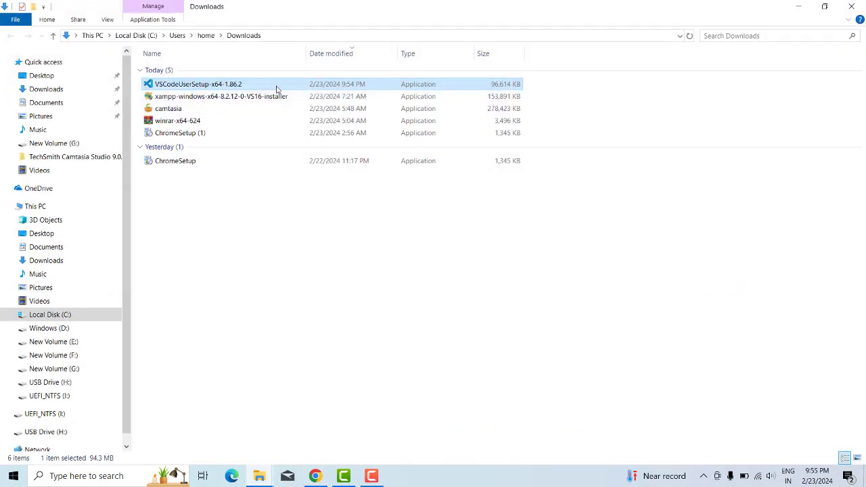
{"action": "double_click", "coordinate": [276, 89]}
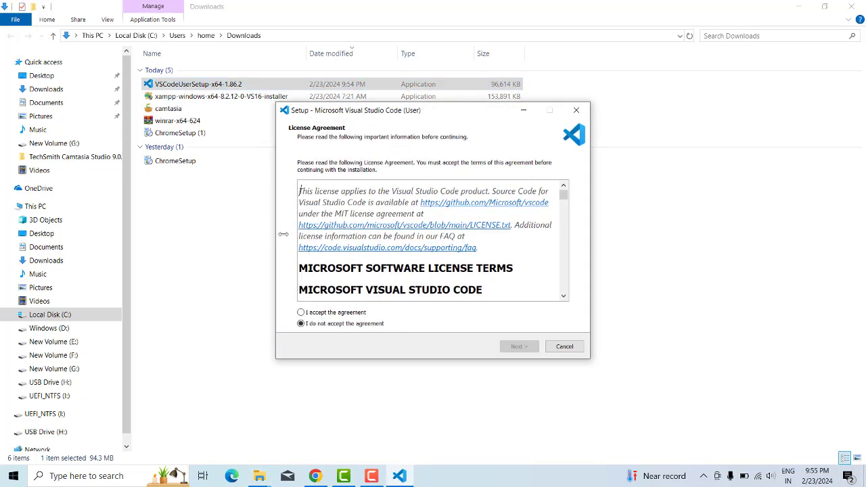
Accept the license agreement and keep the default destination and Start Menu folders in the setup wizard.
{"action": "left_click", "coordinate": [324, 314]}
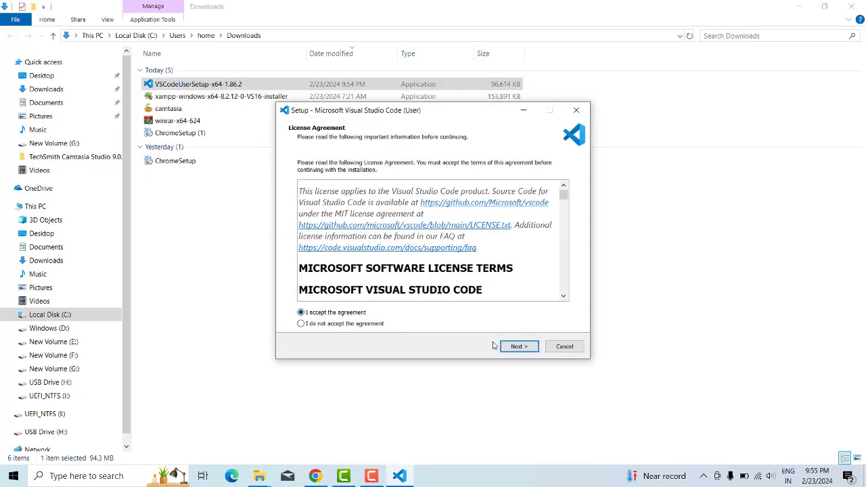
{"action": "left_click", "coordinate": [528, 349]}
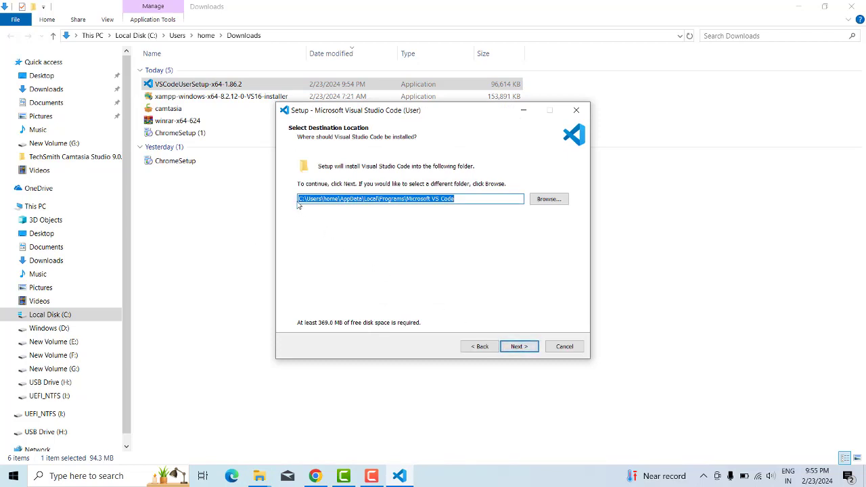
{"action": "left_click_drag", "start_coordinate": [299, 201], "coordinate": [471, 208]}
{"action": "left_click", "coordinate": [302, 201]}
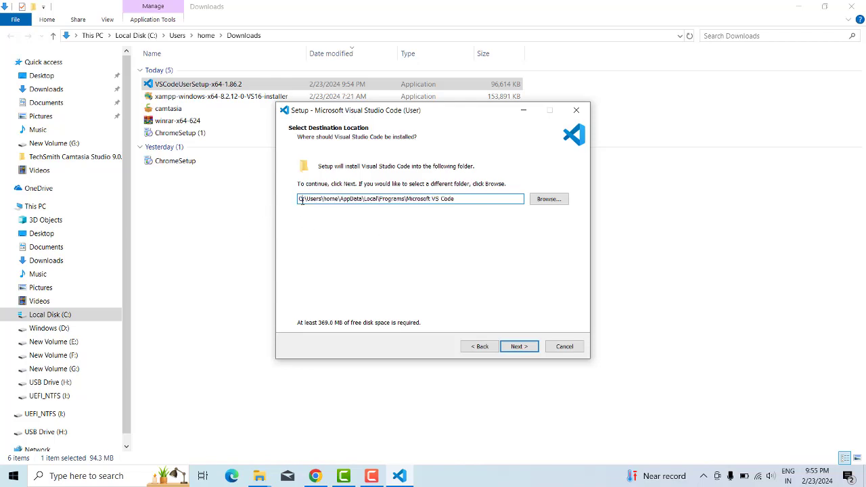
{"action": "left_click_drag", "start_coordinate": [299, 199], "coordinate": [516, 197]}
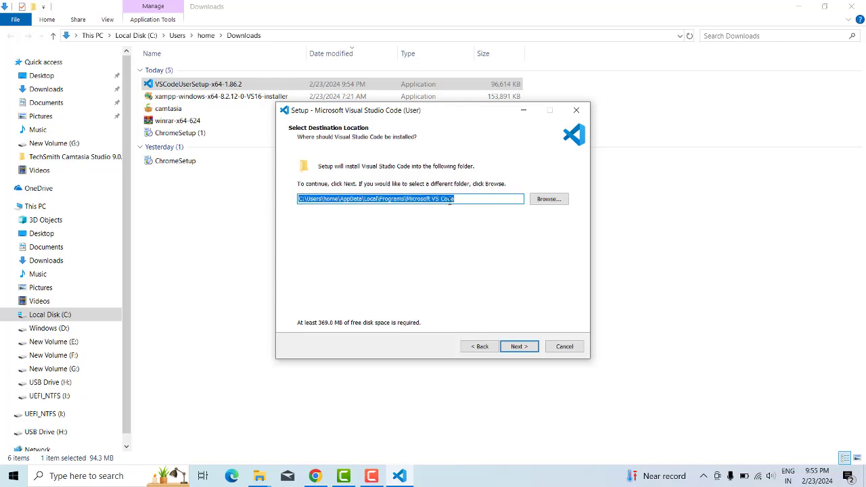
{"action": "left_click_drag", "start_coordinate": [450, 200], "coordinate": [141, 173]}
{"action": "left_click", "coordinate": [517, 349]}
{"action": "left_click", "coordinate": [522, 349]}
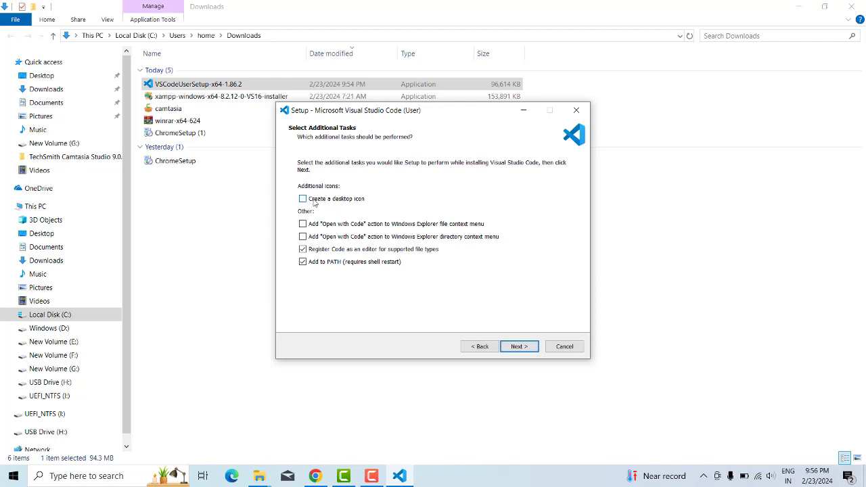
Install Visual Studio Code with the default additional tasks and launch it in a maximized window.
{"action": "left_click", "coordinate": [525, 349]}
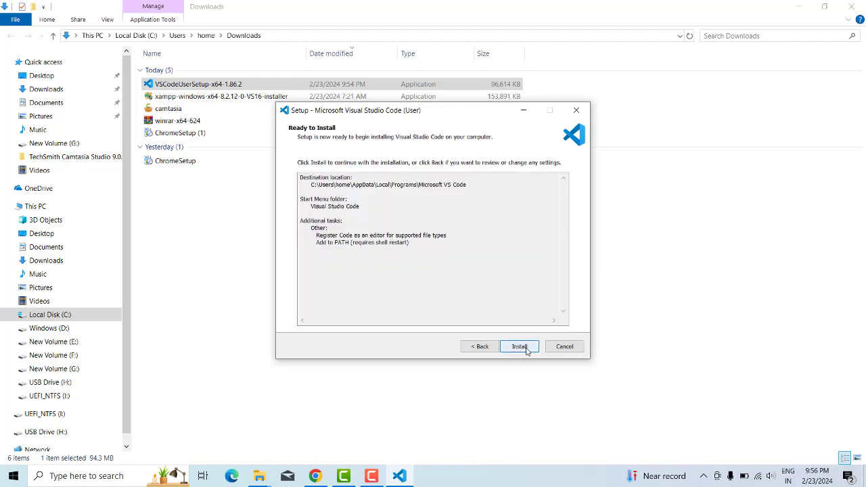
{"action": "left_click", "coordinate": [520, 347]}
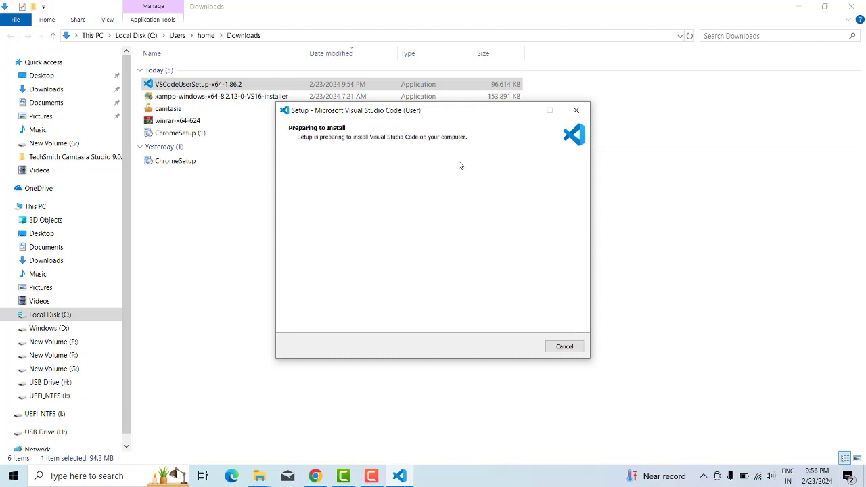
{"action": "left_click", "coordinate": [372, 475]}
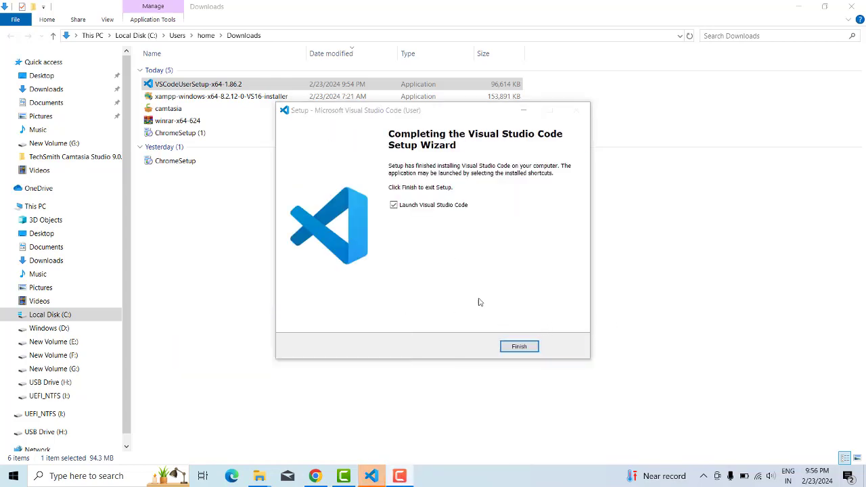
{"action": "left_click", "coordinate": [521, 348]}
{"action": "left_click", "coordinate": [522, 348]}
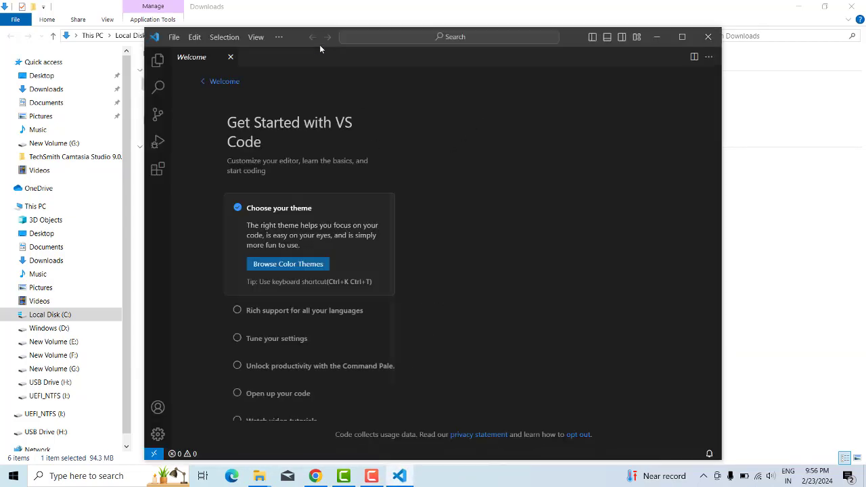
{"action": "double_click", "coordinate": [295, 35]}
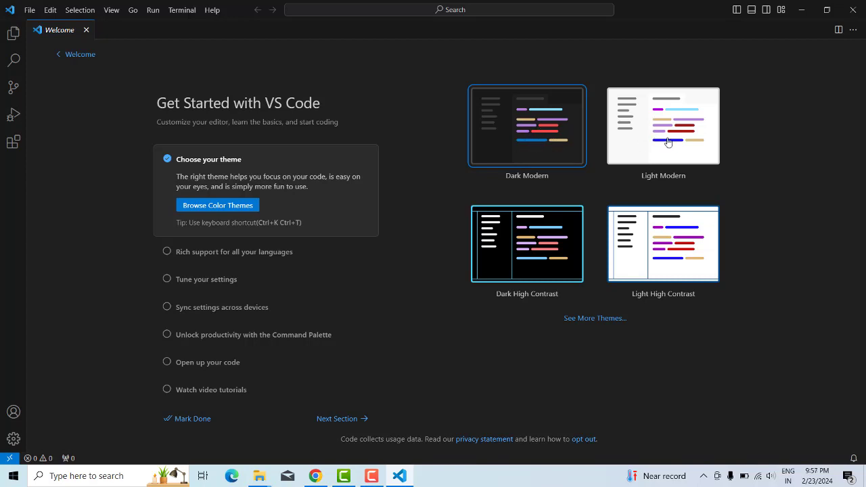
Preview the Light Modern, Light High Contrast and Dark High Contrast themes and return to Dark Modern.
{"action": "left_click", "coordinate": [632, 124]}
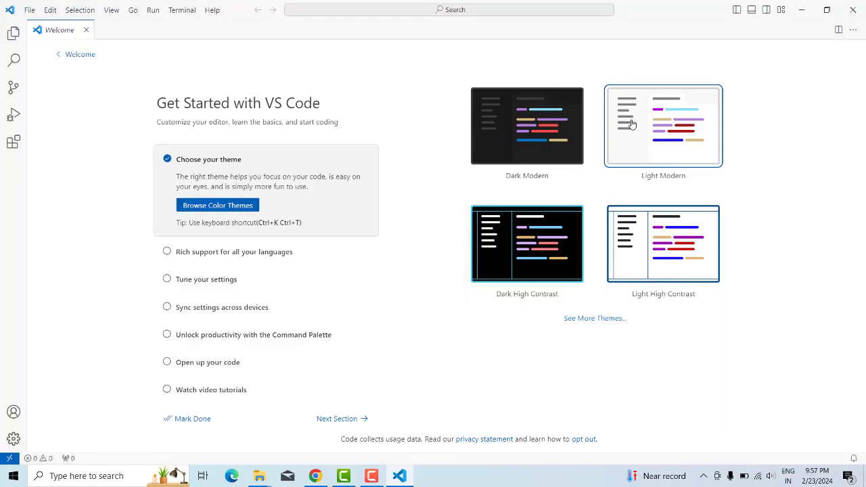
{"action": "left_click", "coordinate": [641, 246]}
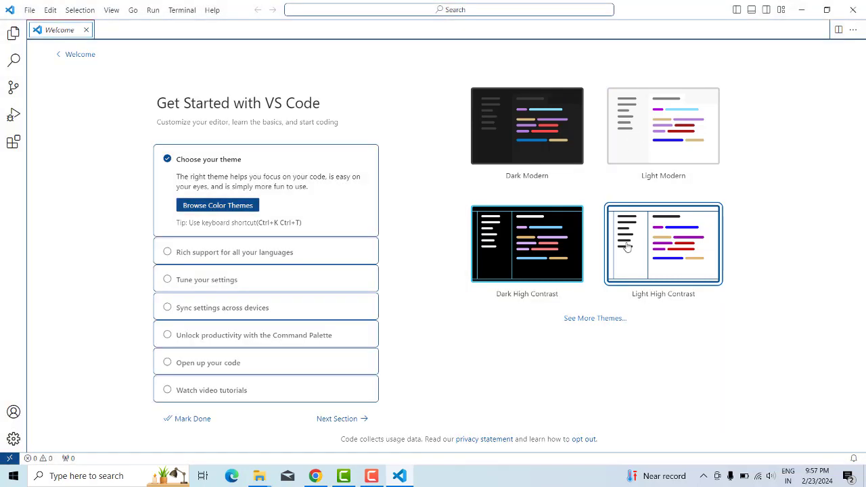
{"action": "left_click", "coordinate": [541, 251]}
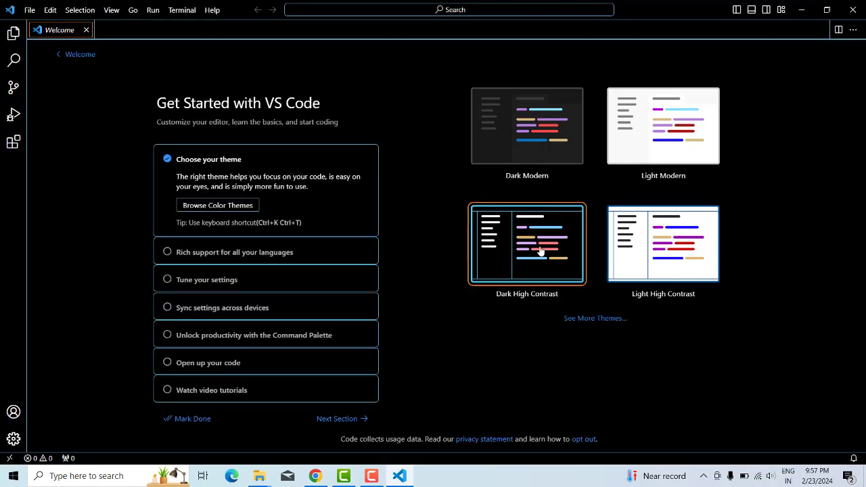
{"action": "left_click", "coordinate": [513, 133]}
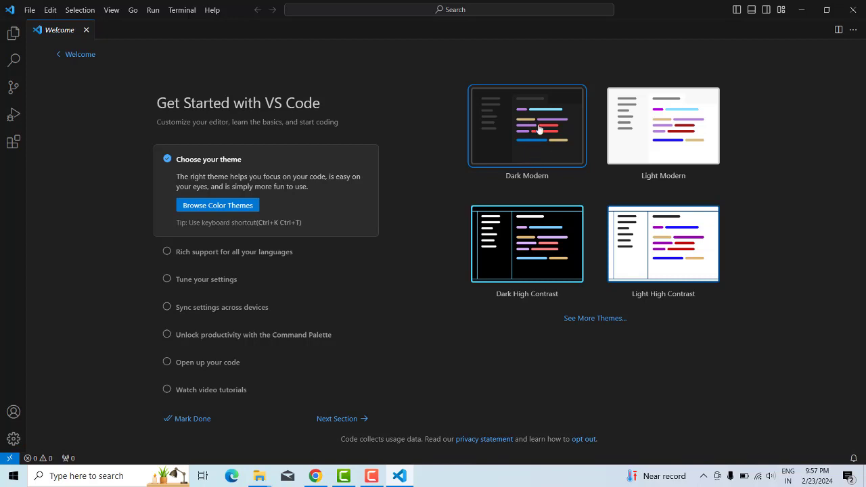
{"action": "left_click", "coordinate": [659, 129]}
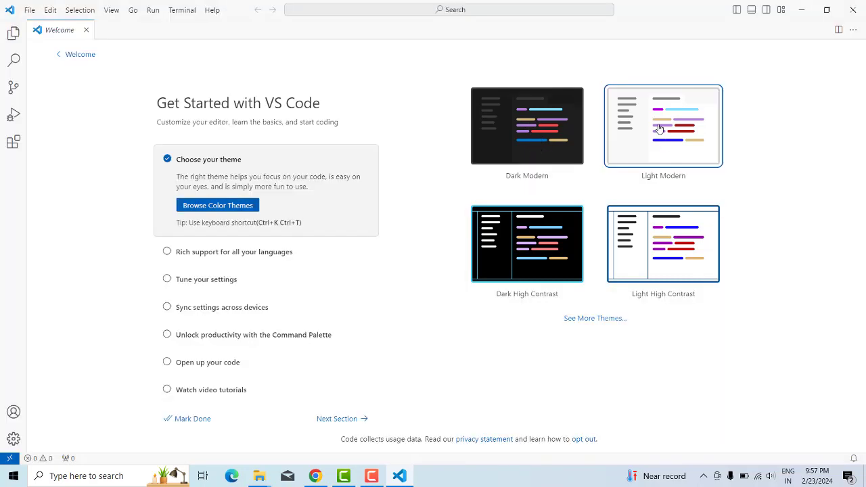
{"action": "left_click", "coordinate": [514, 138]}
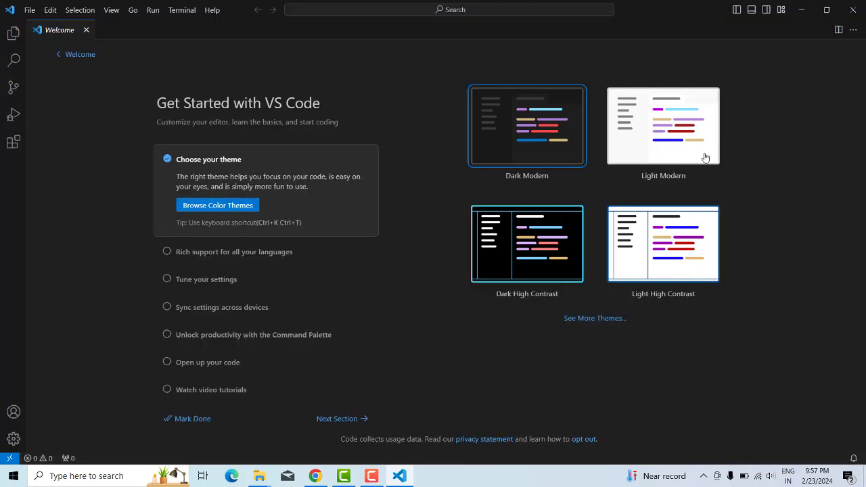
Close the Welcome page and a newly created blank text file, and show the Explorer view.
{"action": "left_click", "coordinate": [86, 30]}
{"action": "left_click", "coordinate": [27, 11]}
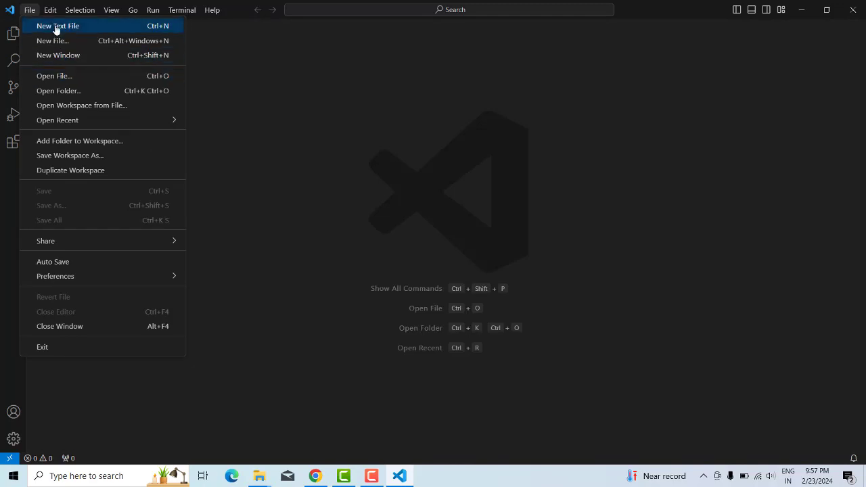
{"action": "left_click", "coordinate": [56, 27]}
{"action": "left_click", "coordinate": [86, 31]}
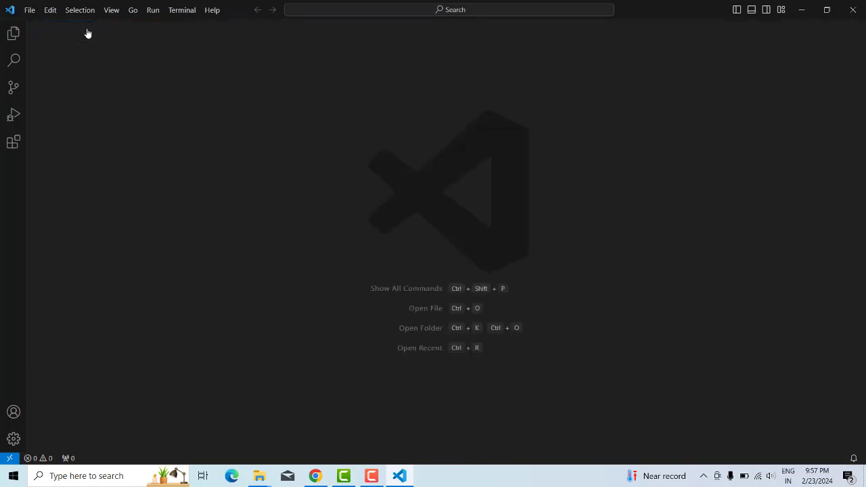
{"action": "left_click", "coordinate": [14, 38]}
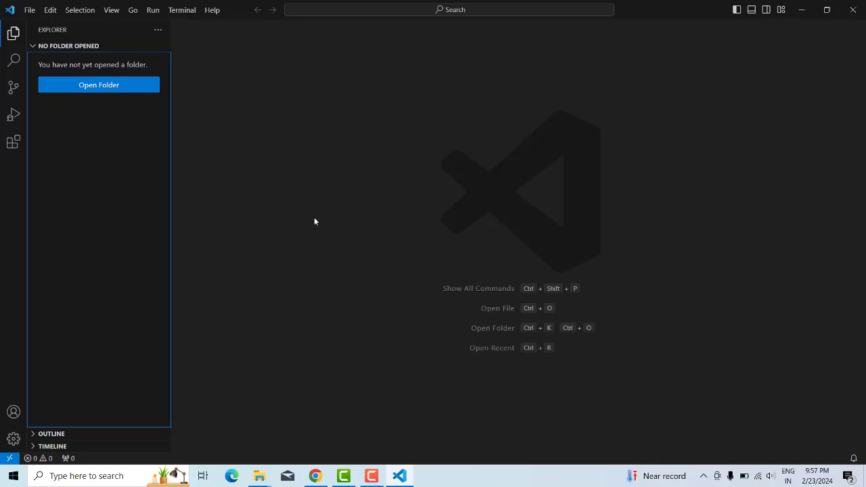
Launch Notepad through the Windows Run dialog and write "code ." in the blank document.
{"action": "right_click", "coordinate": [13, 476]}
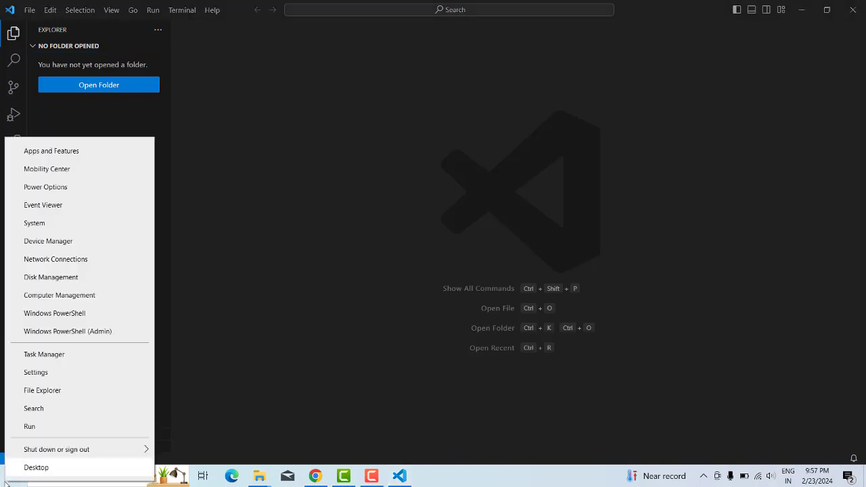
{"action": "left_click", "coordinate": [59, 426]}
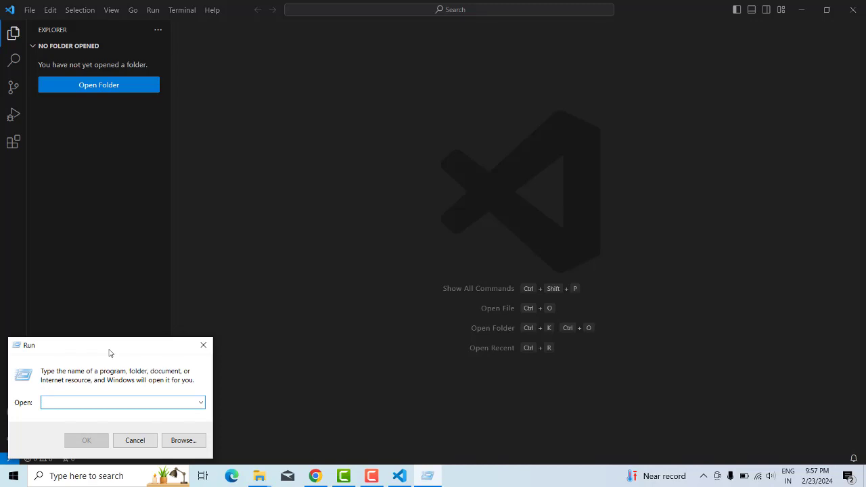
{"action": "type", "text": "notepad"}
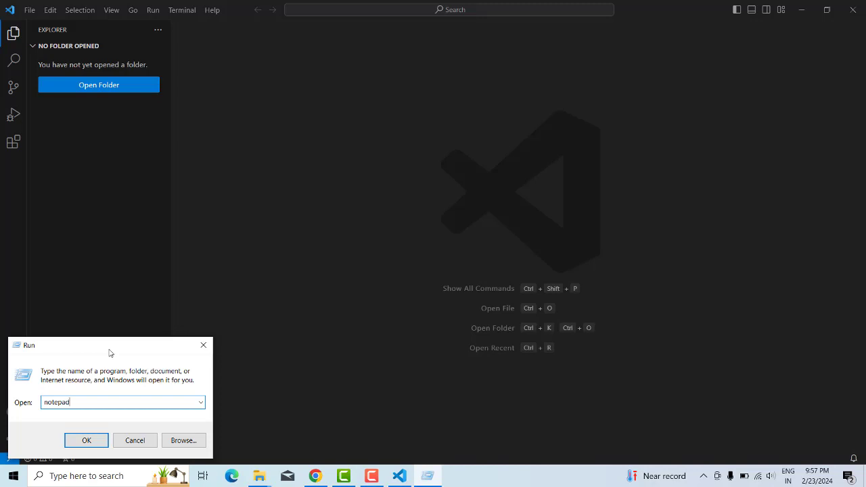
{"action": "key", "text": "Return"}
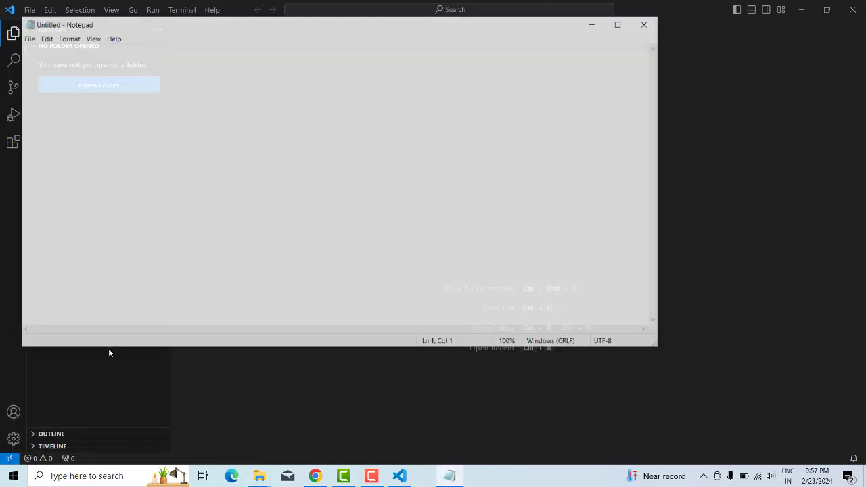
{"action": "type", "text": "code ."}
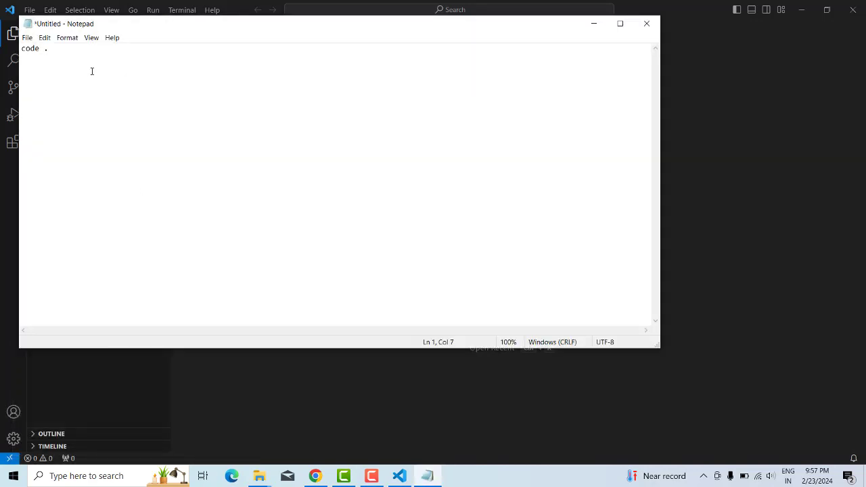
Switch to the Downloads window of File Explorer and open the cliparts folder on the Windows (D:) drive.
{"action": "mouse_move", "coordinate": [261, 477]}
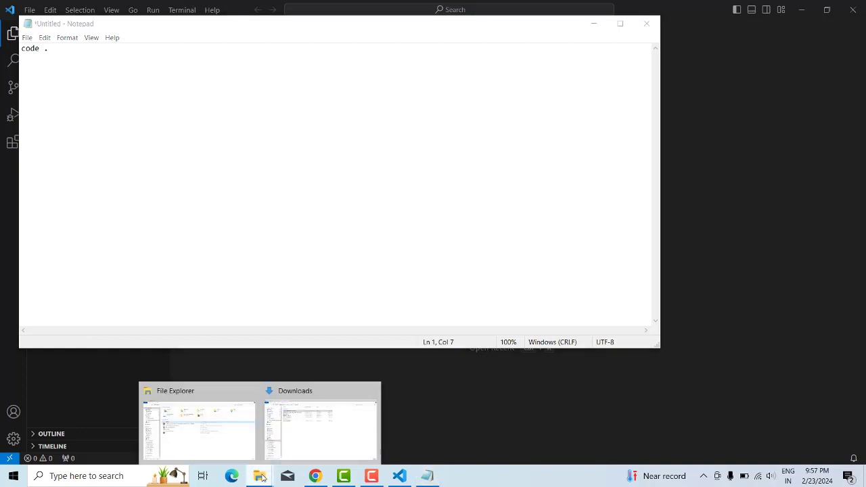
{"action": "left_click", "coordinate": [323, 426]}
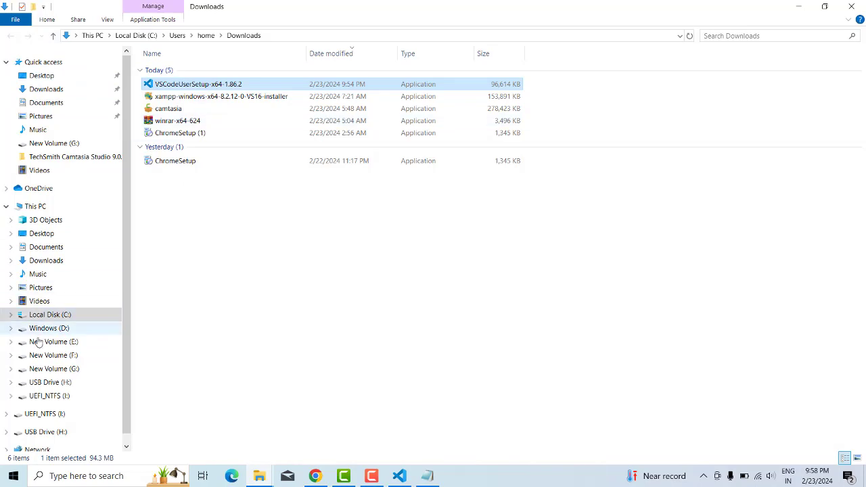
{"action": "left_click", "coordinate": [58, 330]}
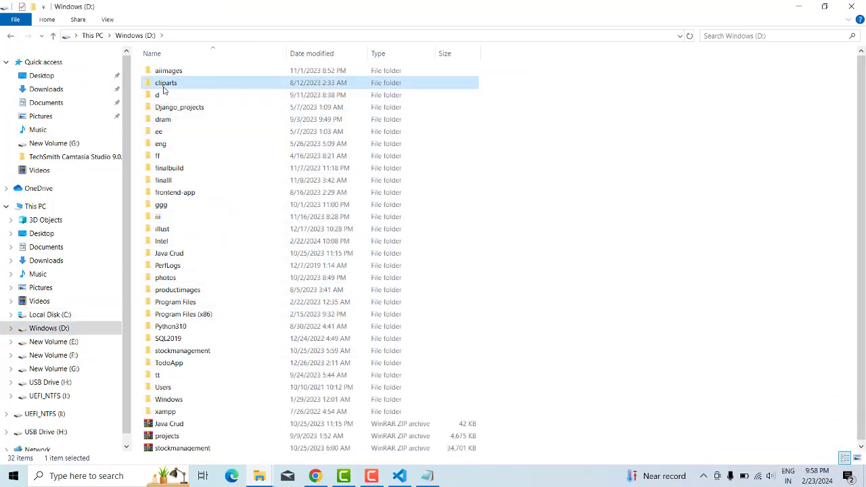
{"action": "double_click", "coordinate": [165, 84]}
{"action": "left_click", "coordinate": [9, 37]}
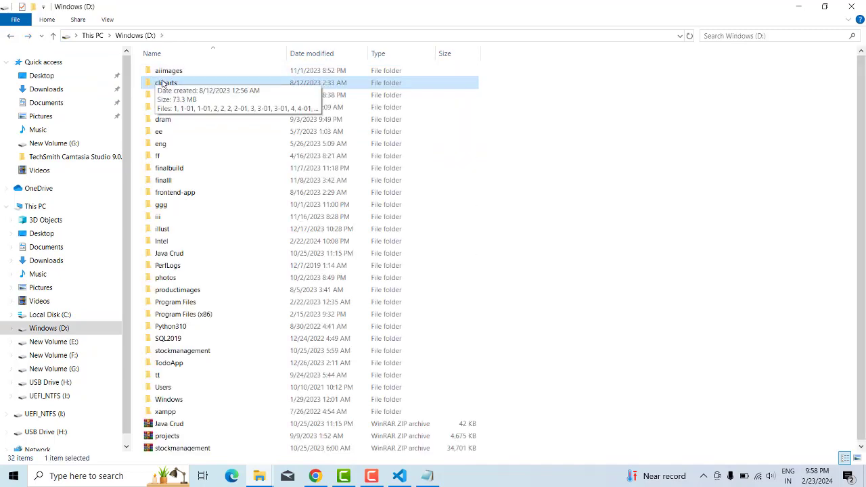
{"action": "double_click", "coordinate": [164, 83]}
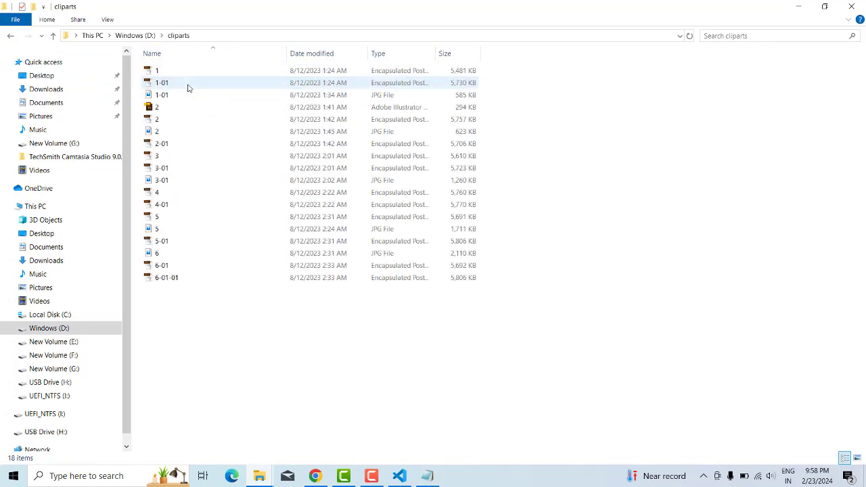
Start cmd from the cliparts folder, run "code ." to open the folder in Visual Studio Code, and maximize its window.
{"action": "left_click", "coordinate": [219, 35]}
{"action": "type", "text": "cmd"}
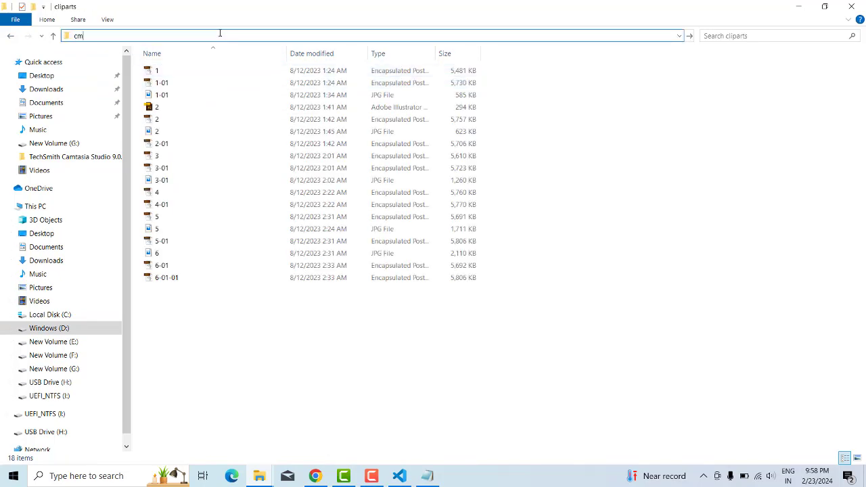
{"action": "key", "text": "Return"}
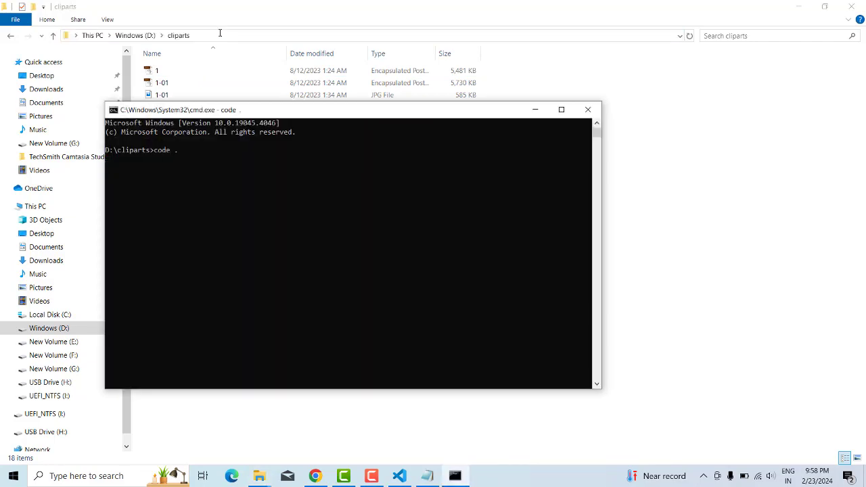
{"action": "type", "text": "code ."}
{"action": "key", "text": "Return"}
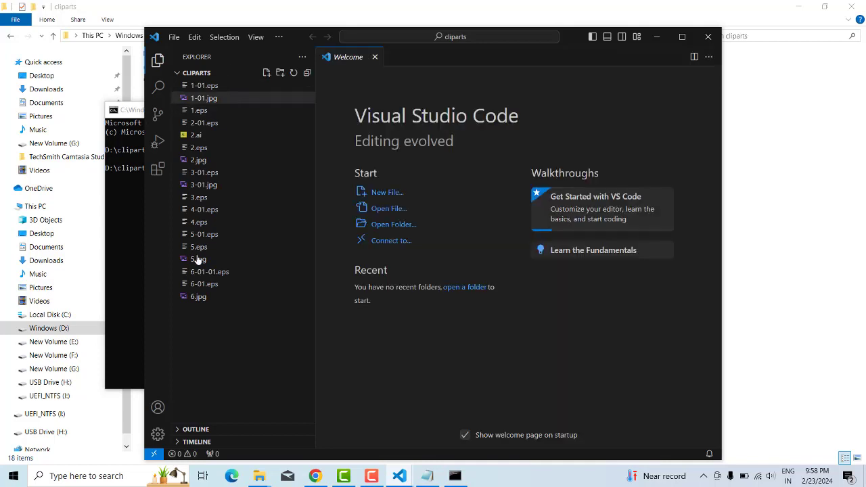
{"action": "left_click", "coordinate": [413, 316]}
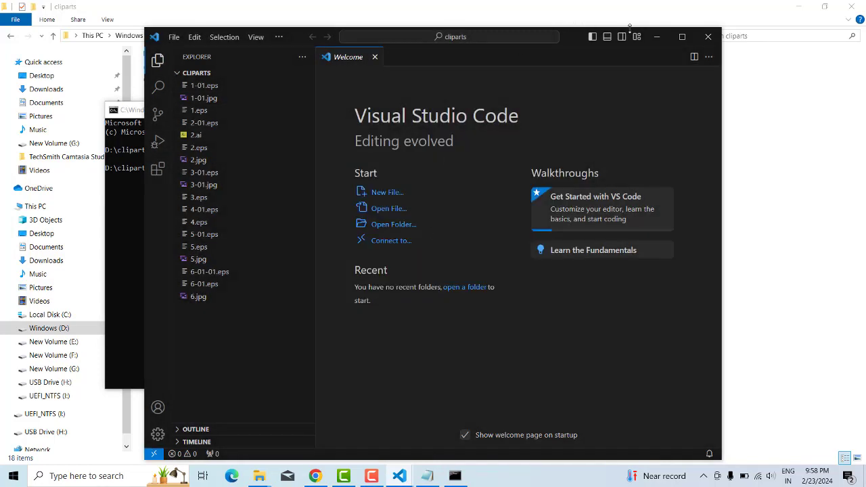
{"action": "left_click", "coordinate": [682, 36]}
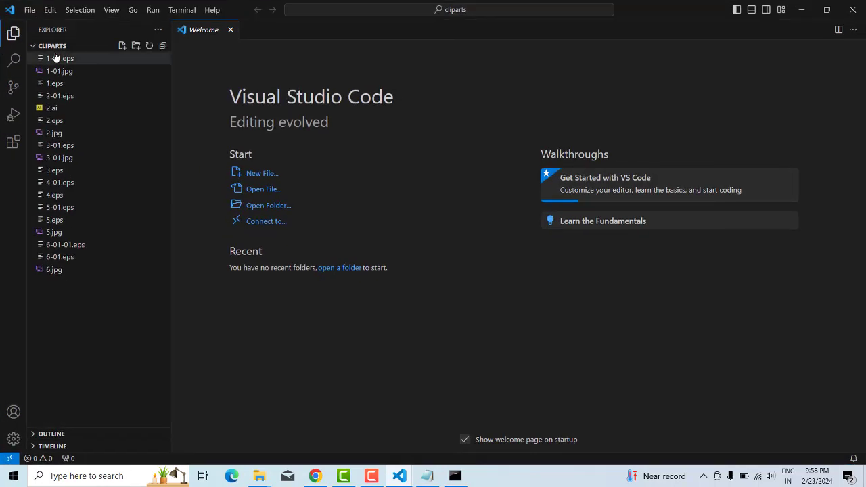